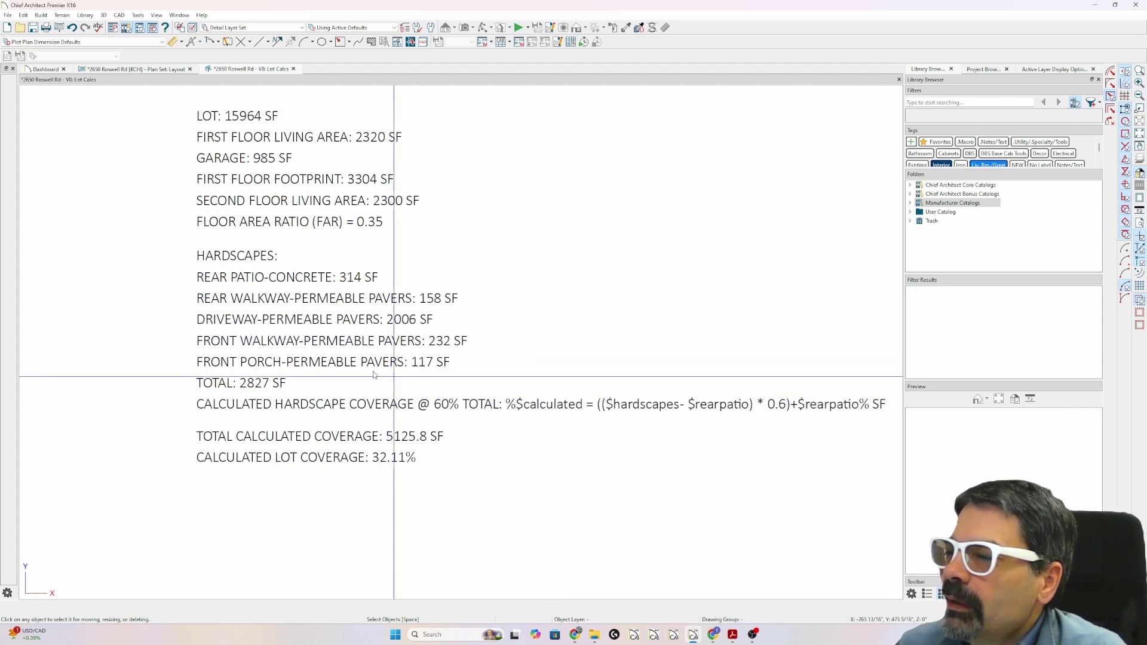
# Try reducing the calculated hardscape coverage formula to %$calculated = $hardscapes% in the hardscapes text block
pyautogui.doubleClick(333, 355)
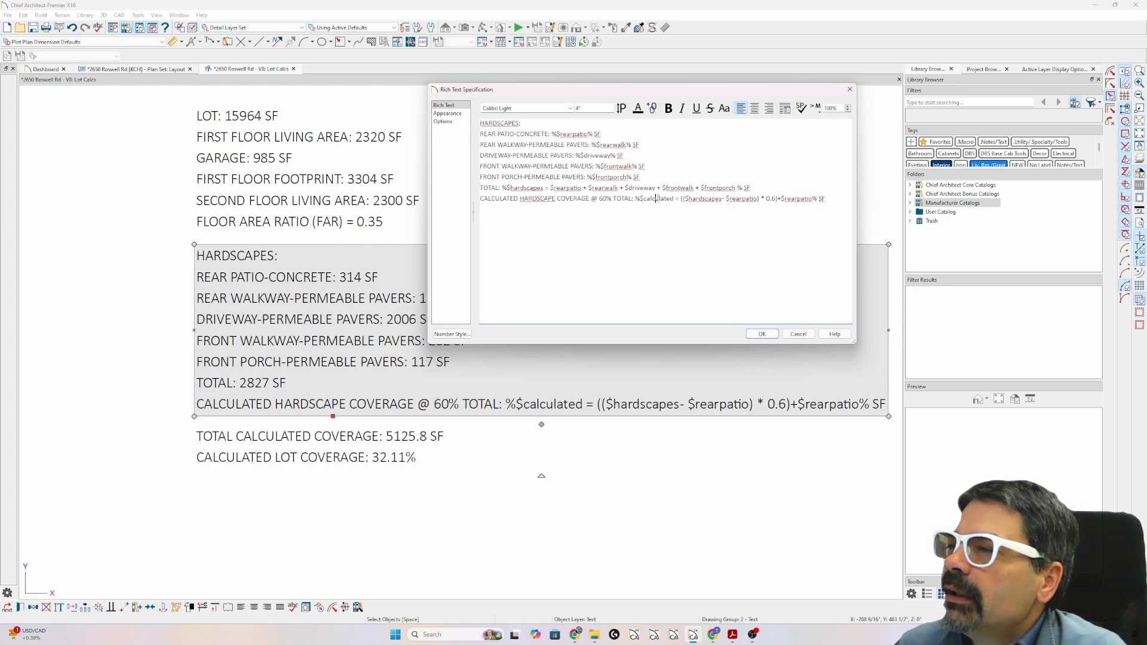
pyautogui.hotkey('ctrl', 'shift', 'Left')
pyautogui.doubleClick(739, 199)
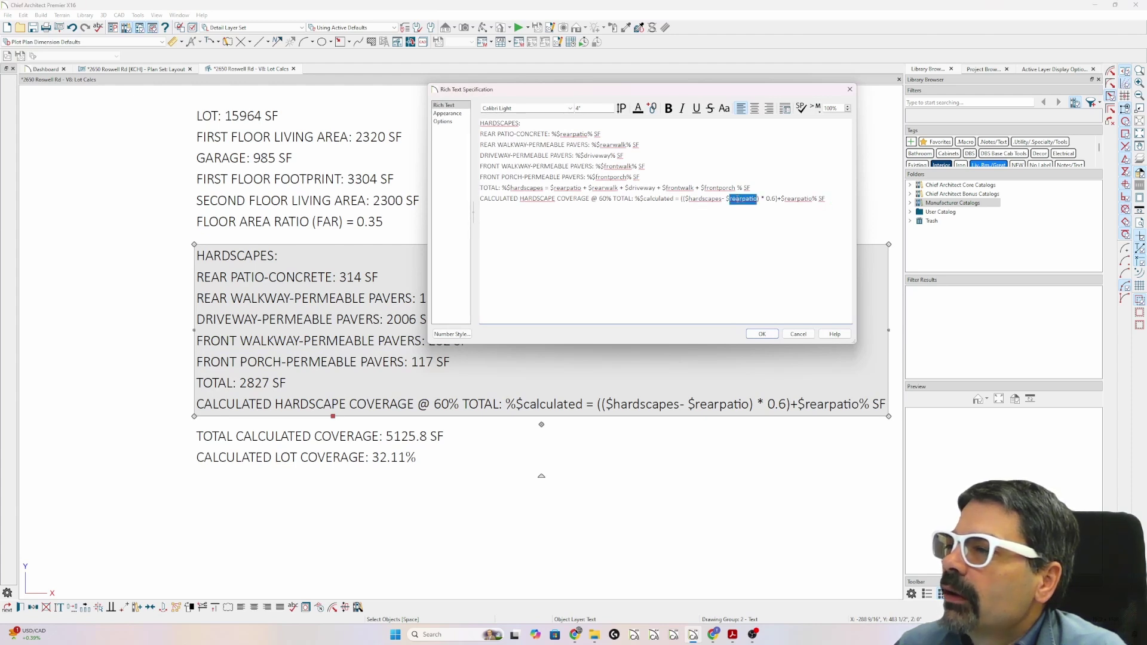
pyautogui.doubleClick(697, 199)
pyautogui.click(740, 199)
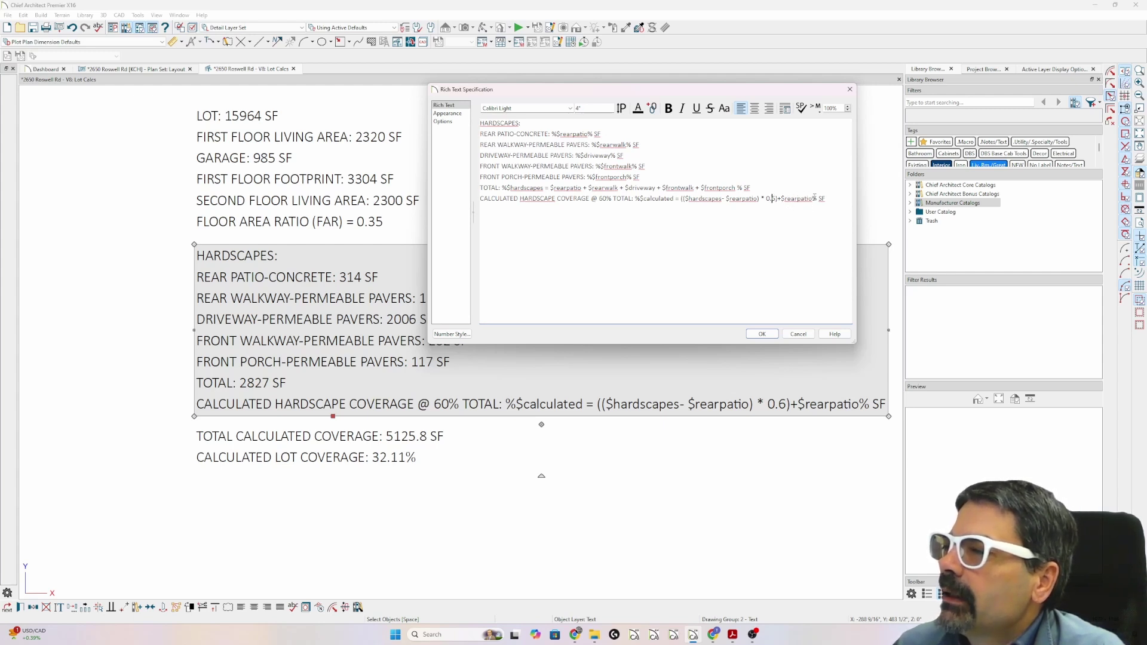
pyautogui.moveTo(814, 197); pyautogui.dragTo(723, 200)
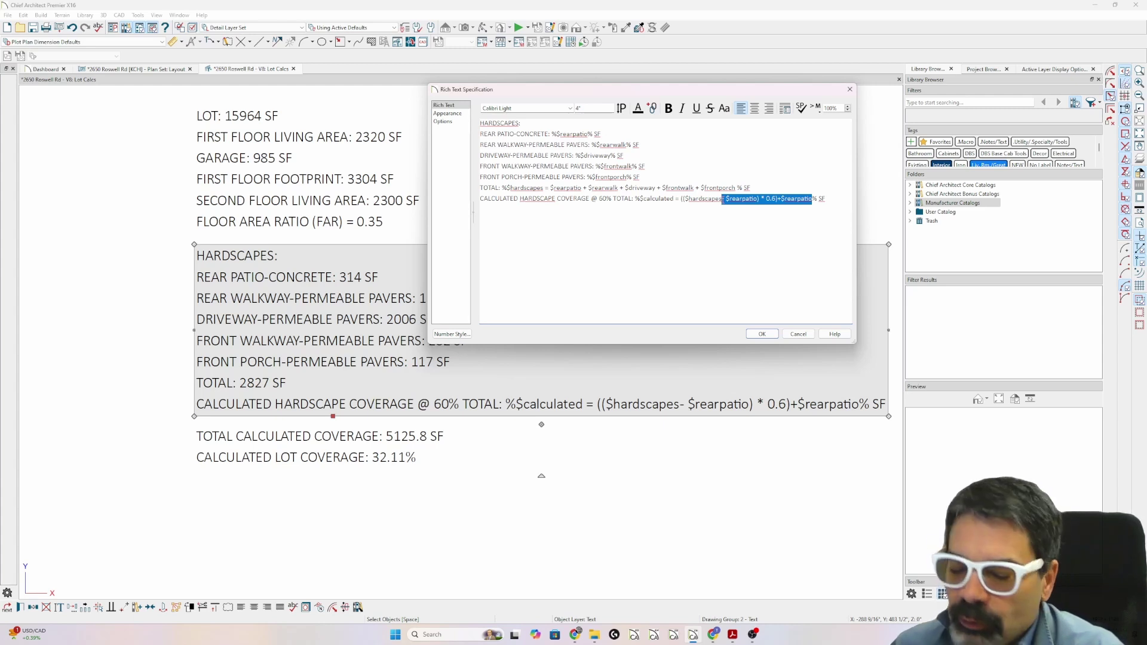
pyautogui.press('BackSpace')
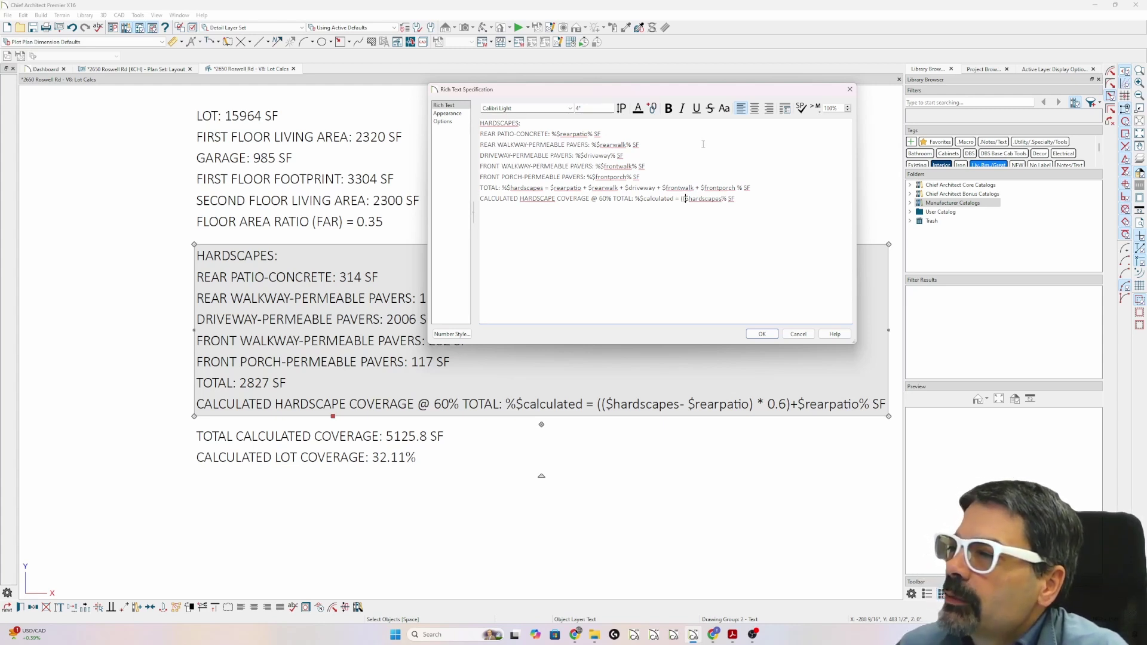
pyautogui.press('BackSpace')
pyautogui.press('BackSpace')
pyautogui.click(761, 334)
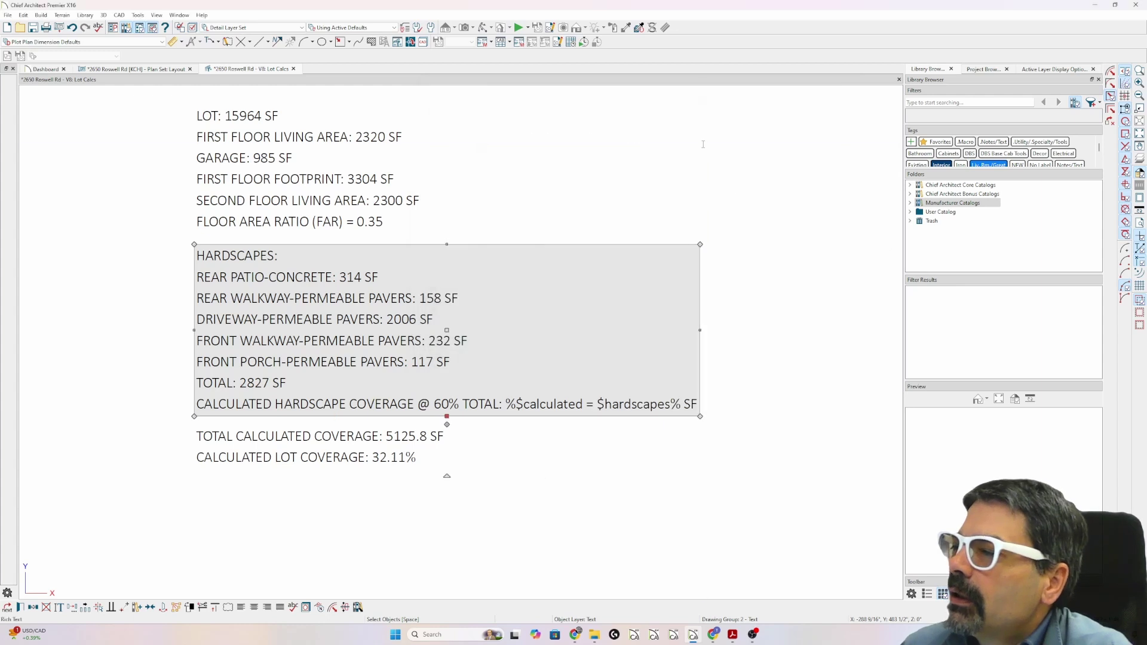
# Undo the last edit to the calculated hardscape coverage formula
pyautogui.doubleClick(607, 402)
pyautogui.press('Escape')
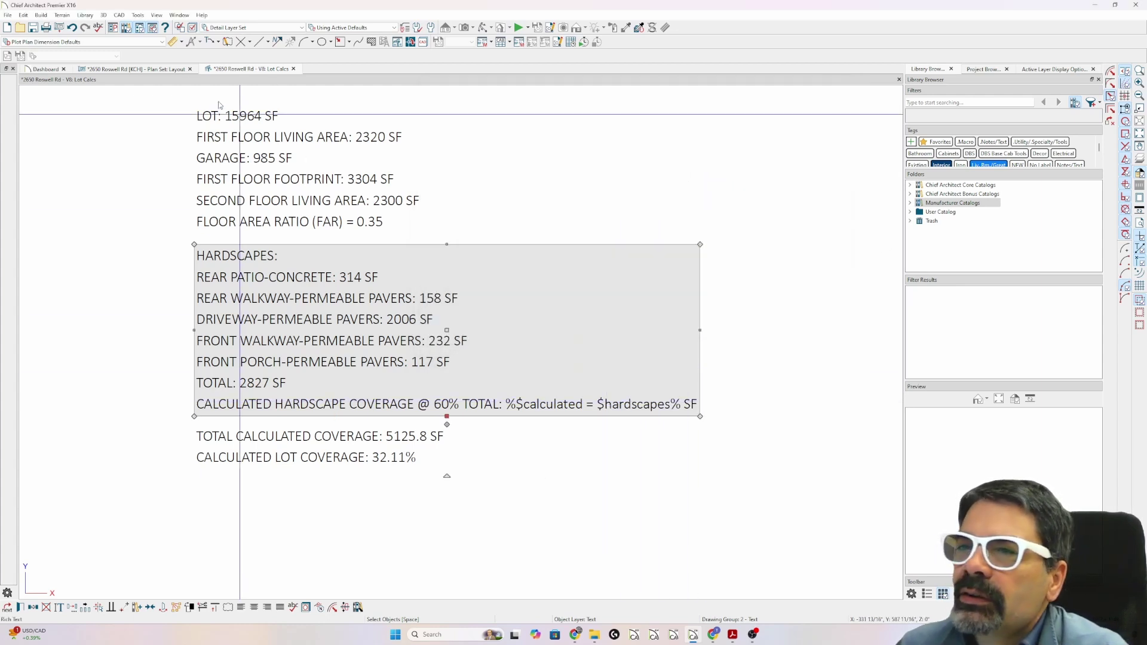
pyautogui.click(72, 28)
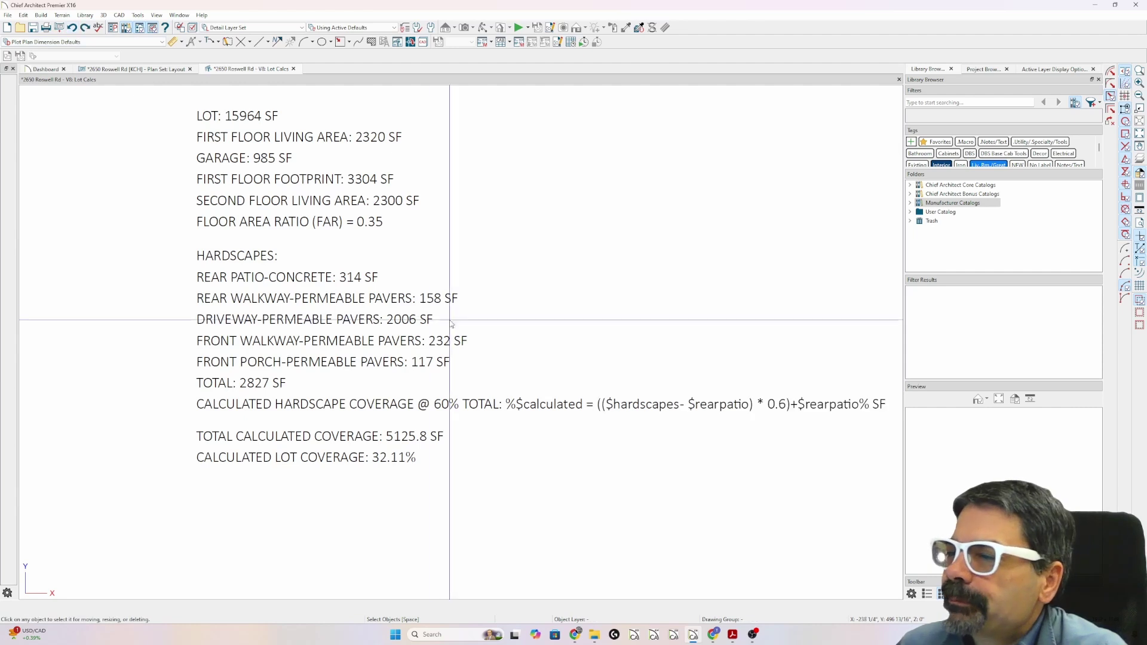
# Add the test line "% WHATEver I WanT to happEN HERE%" below the calculated coverage line in the hardscapes text
pyautogui.doubleClick(462, 339)
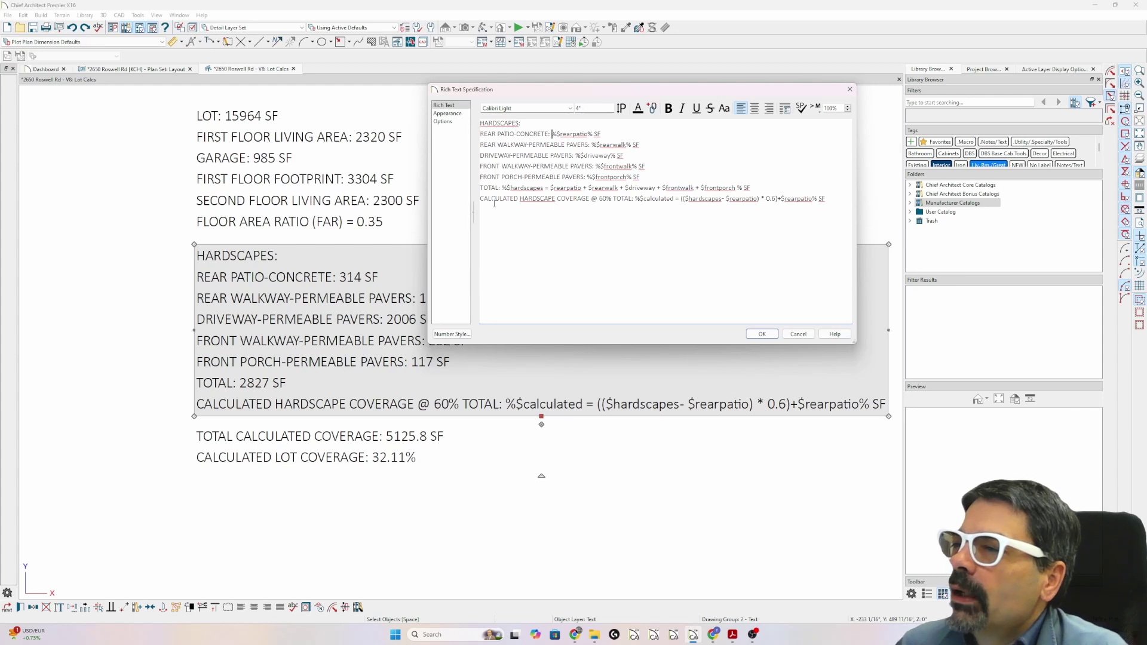
pyautogui.moveTo(607, 198); pyautogui.dragTo(603, 199)
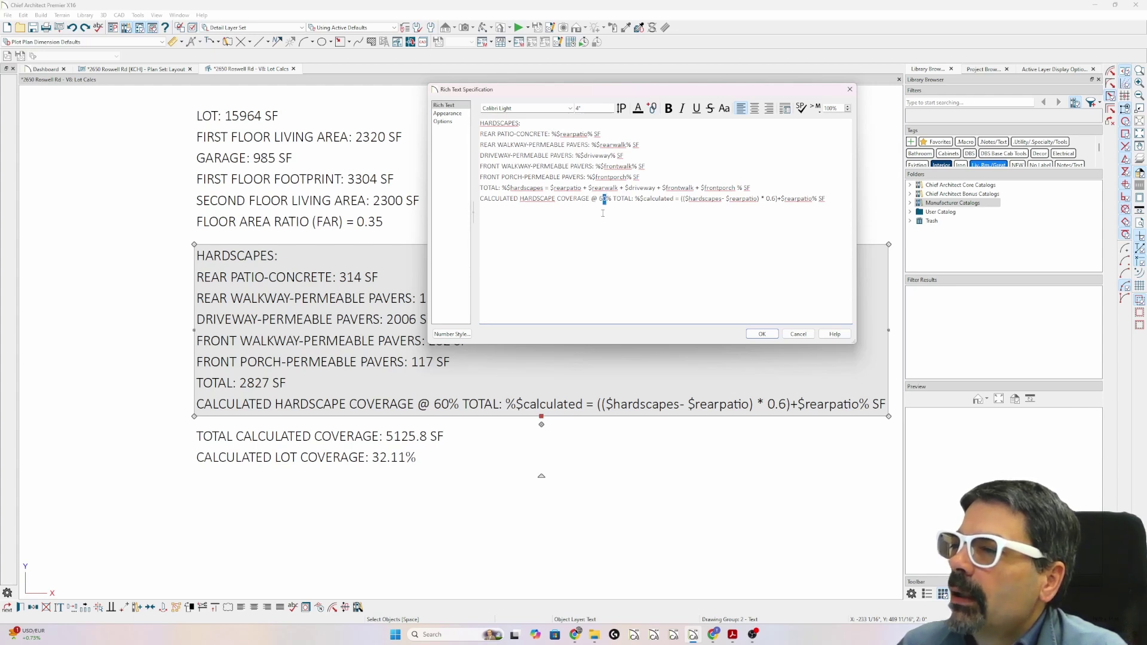
pyautogui.click(610, 197)
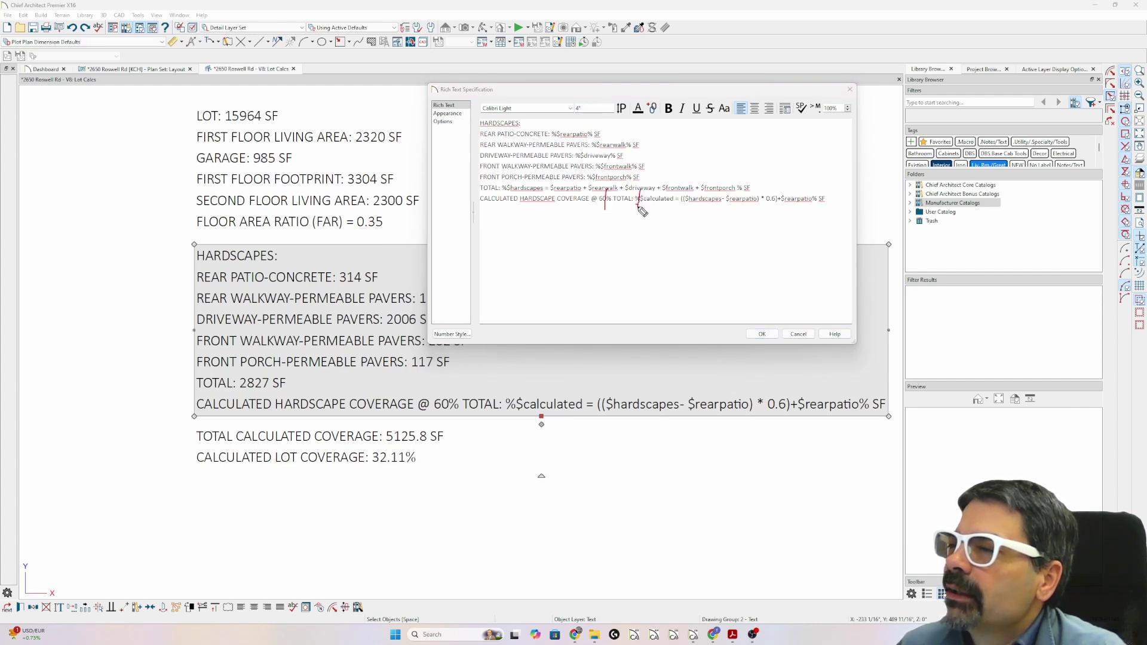
pyautogui.moveTo(644, 207)
pyautogui.mouseDown()
pyautogui.moveTo(605, 207)
pyautogui.moveTo(604, 192)
pyautogui.moveTo(640, 190)
pyautogui.mouseUp()
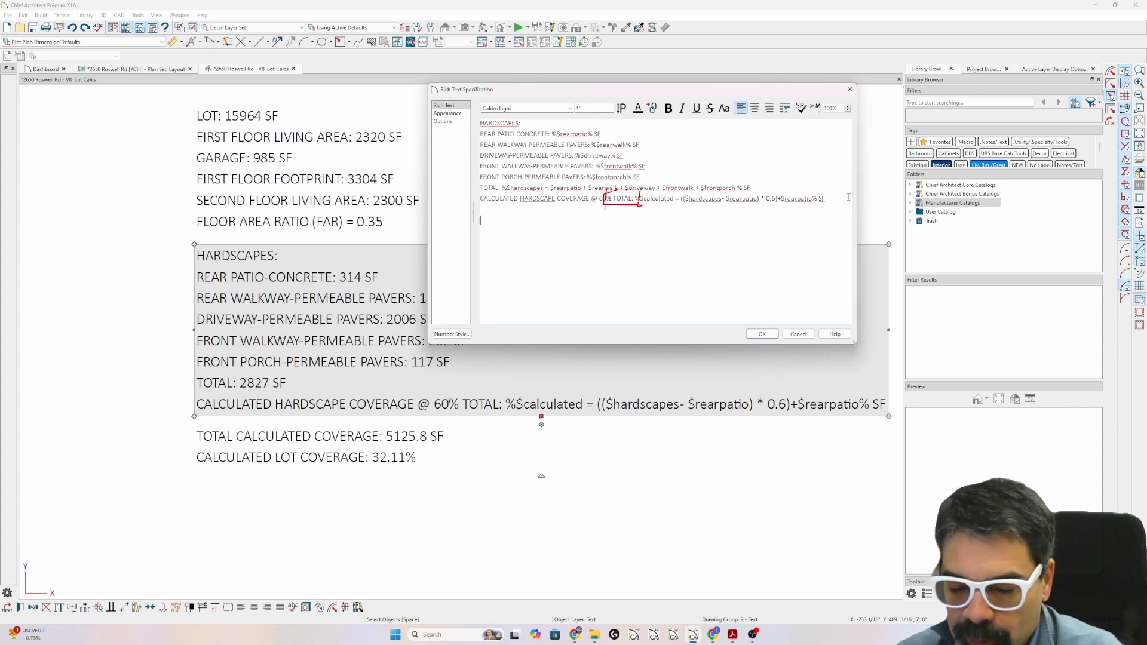
pyautogui.write('%')
pyautogui.press('capslock')
pyautogui.write('WHATE')
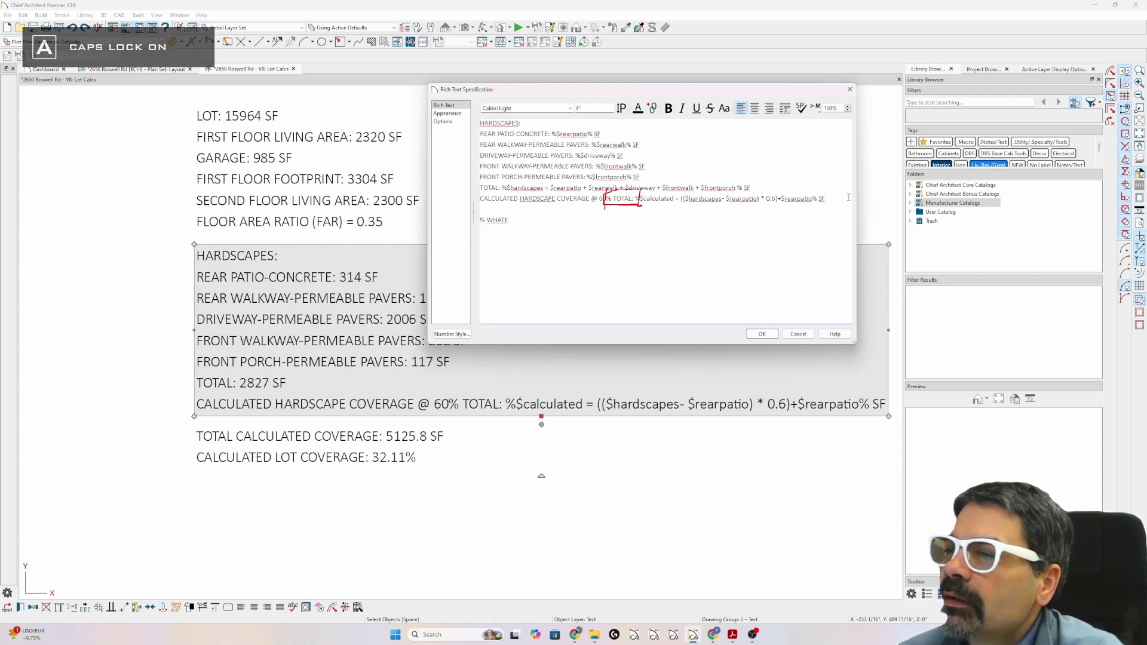
pyautogui.press('capslock')
pyautogui.write('ver')
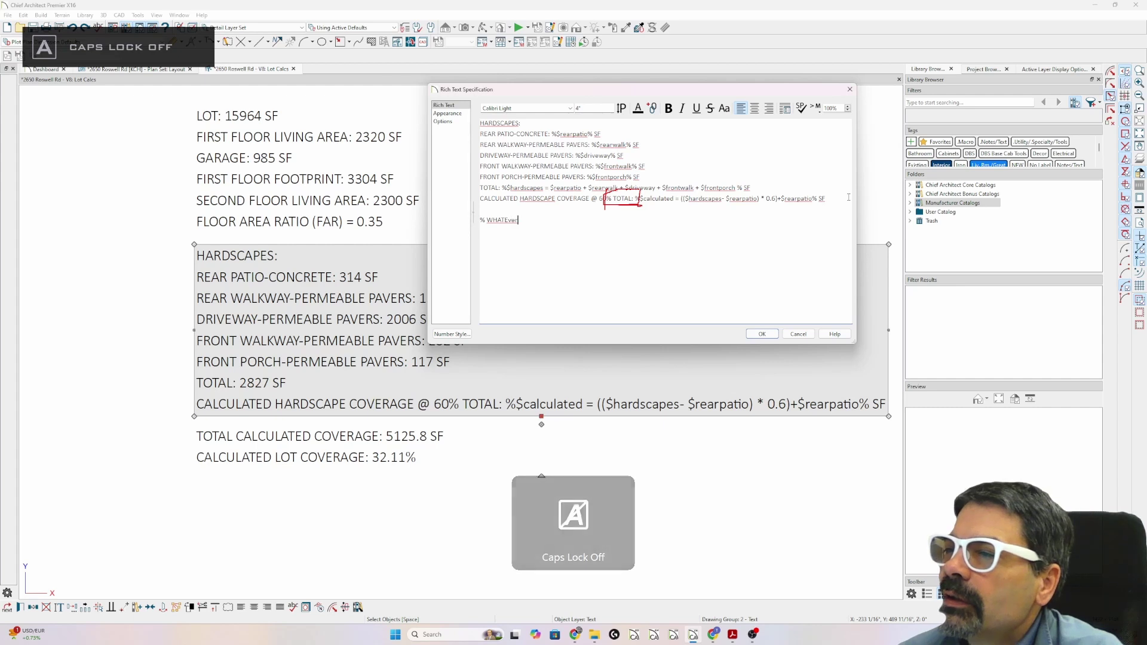
pyautogui.write(' ! Wan')
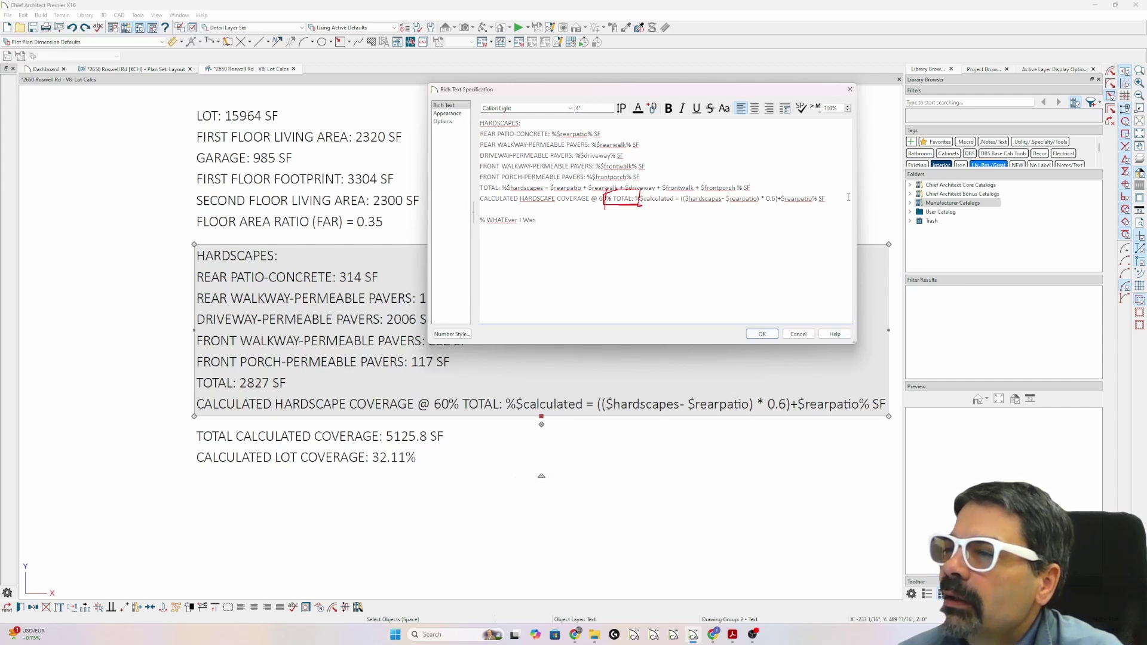
pyautogui.write('T to happ')
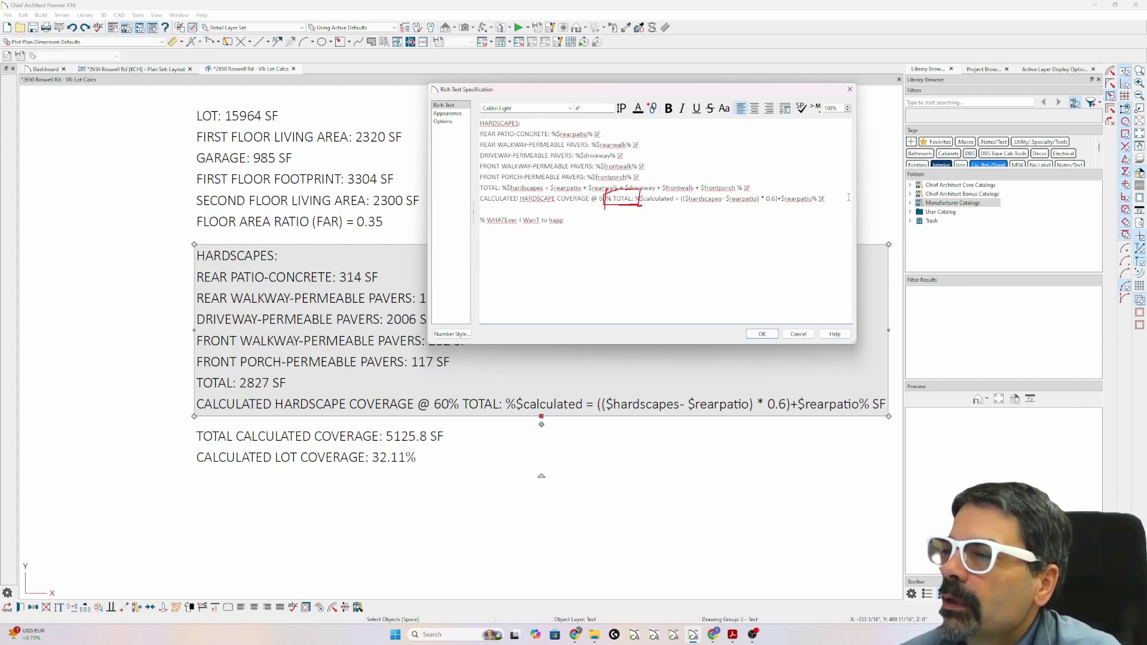
pyautogui.write('EN H')
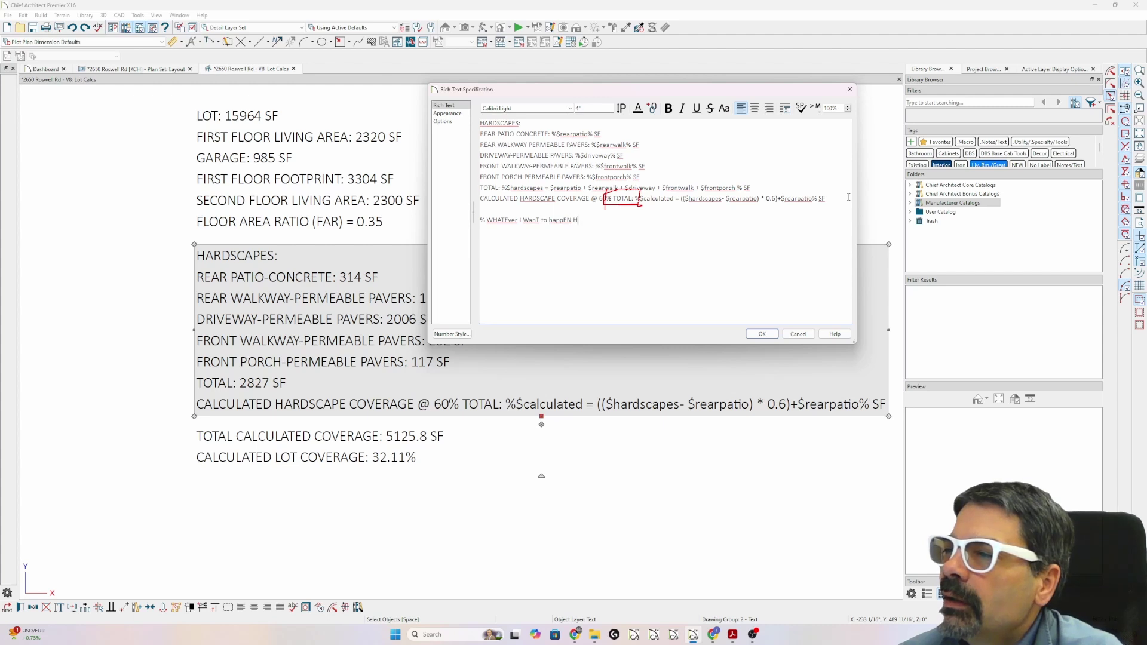
pyautogui.write('ERE%')
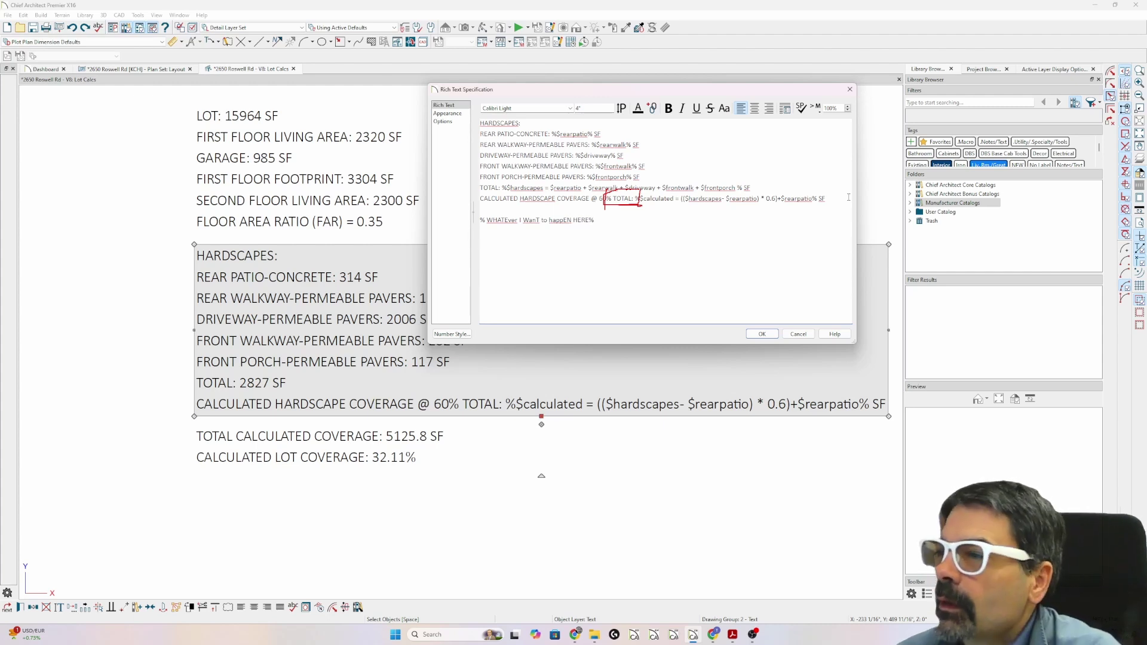
pyautogui.click(761, 334)
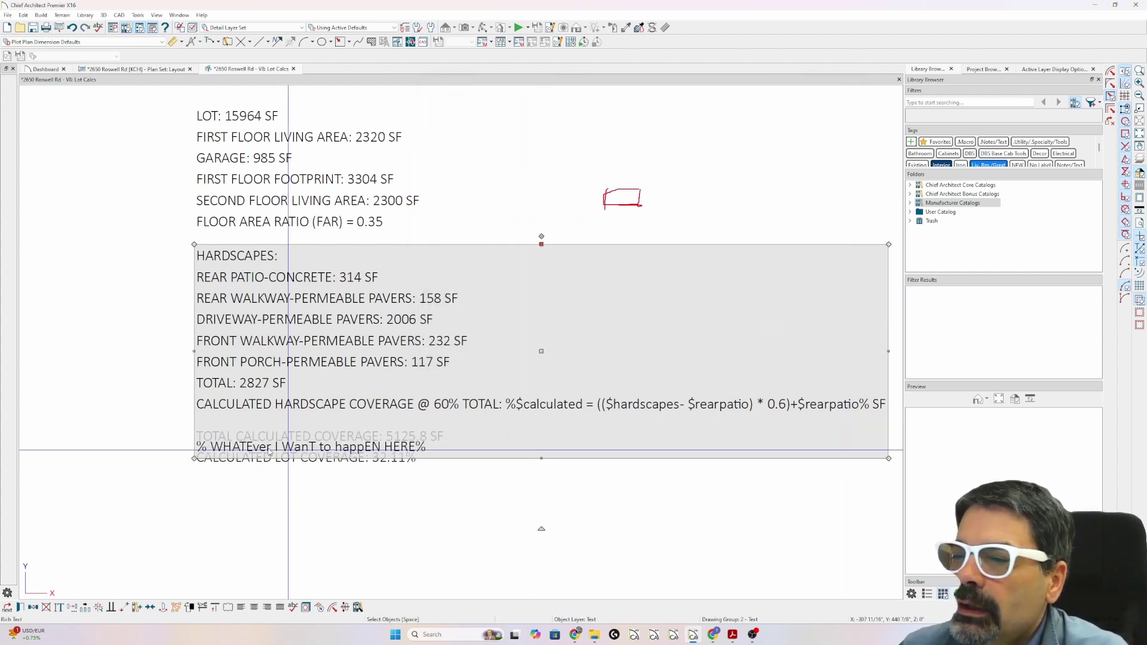
# Try moving the total calculated coverage text below the test line, and undo both the move and the test line
pyautogui.click(320, 447)
pyautogui.moveTo(320, 447); pyautogui.dragTo(321, 518)
pyautogui.press('Escape')
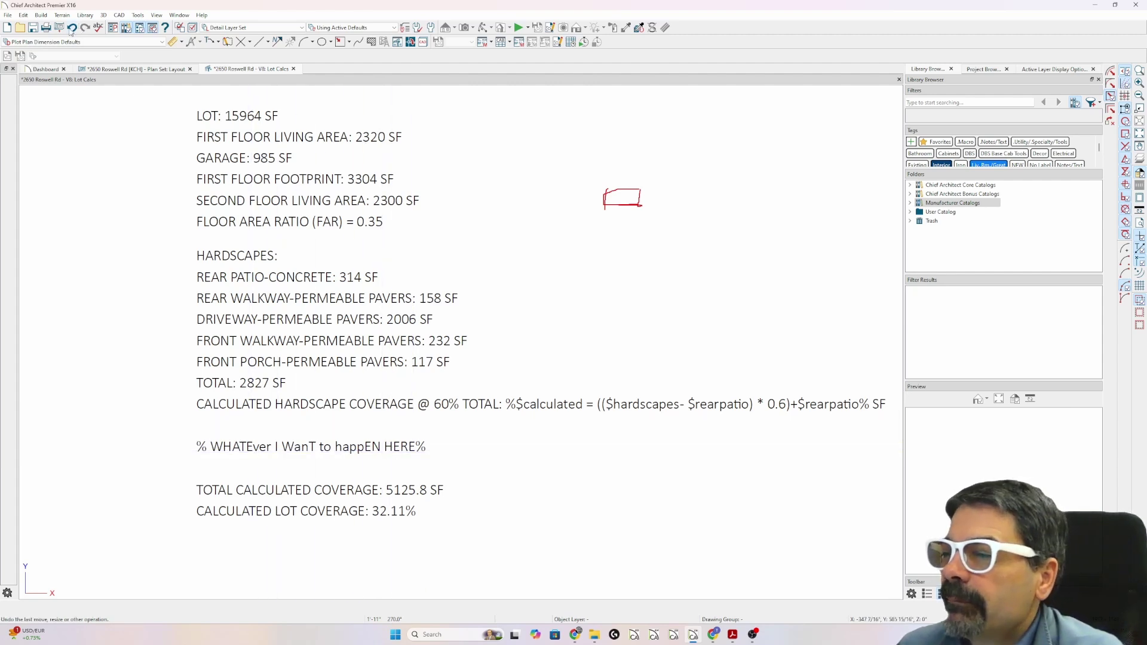
pyautogui.click(71, 27)
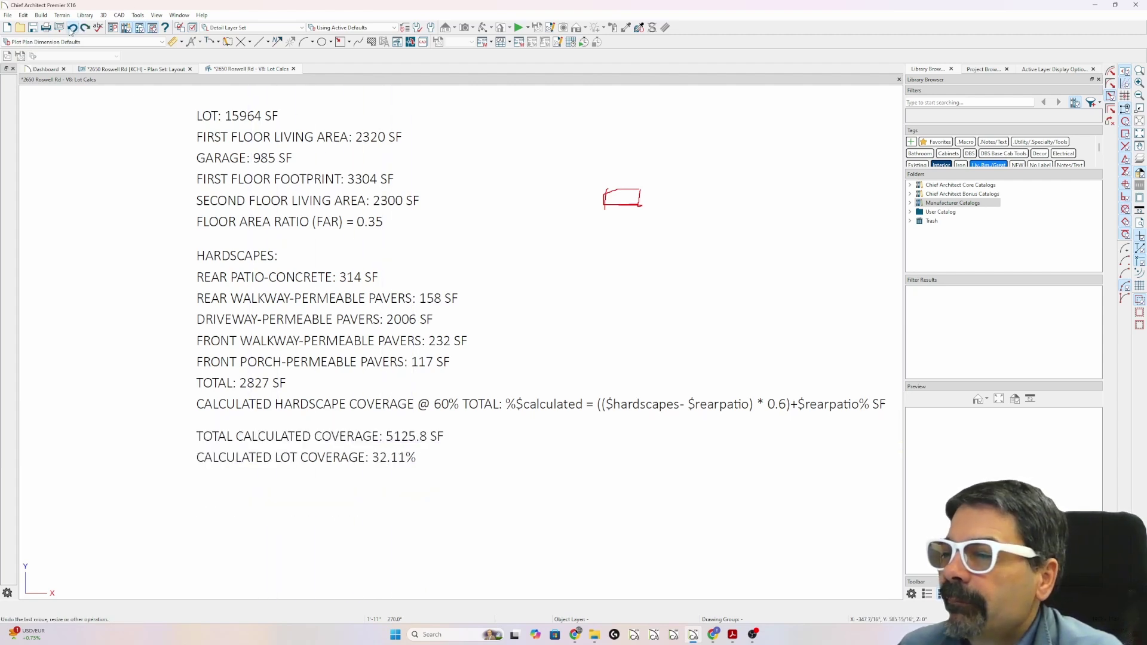
# Open the hardscapes text and examine how the percent sign after 60 pairs with the one opening the $calculated formula
pyautogui.doubleClick(328, 321)
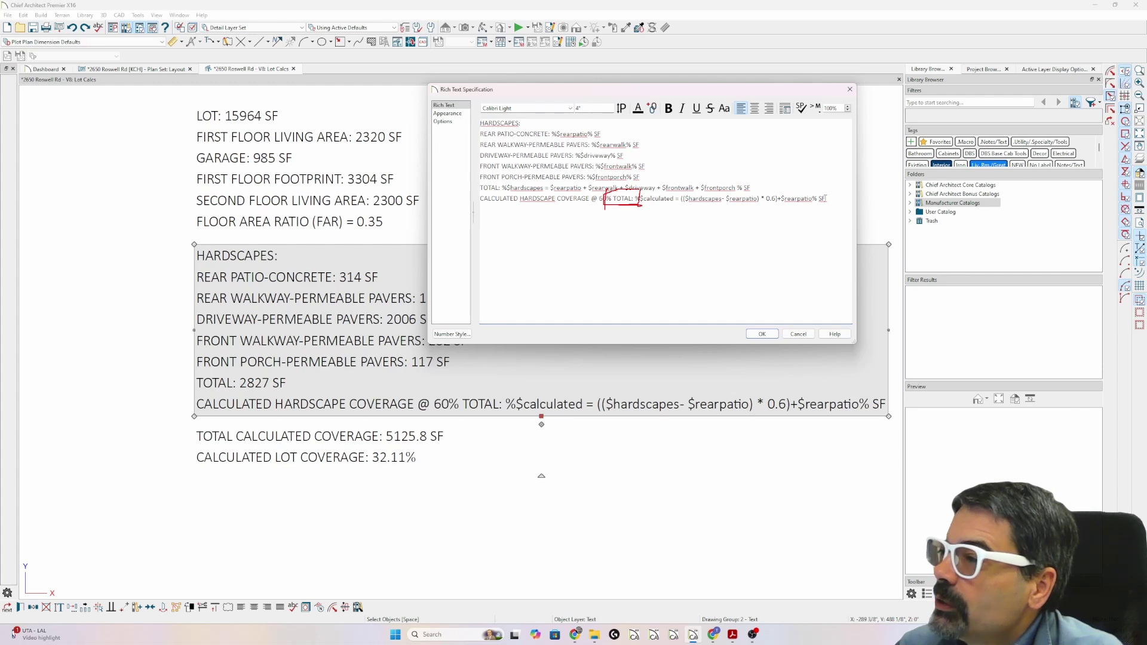
pyautogui.hotkey('ctrl', 'shift', '3')
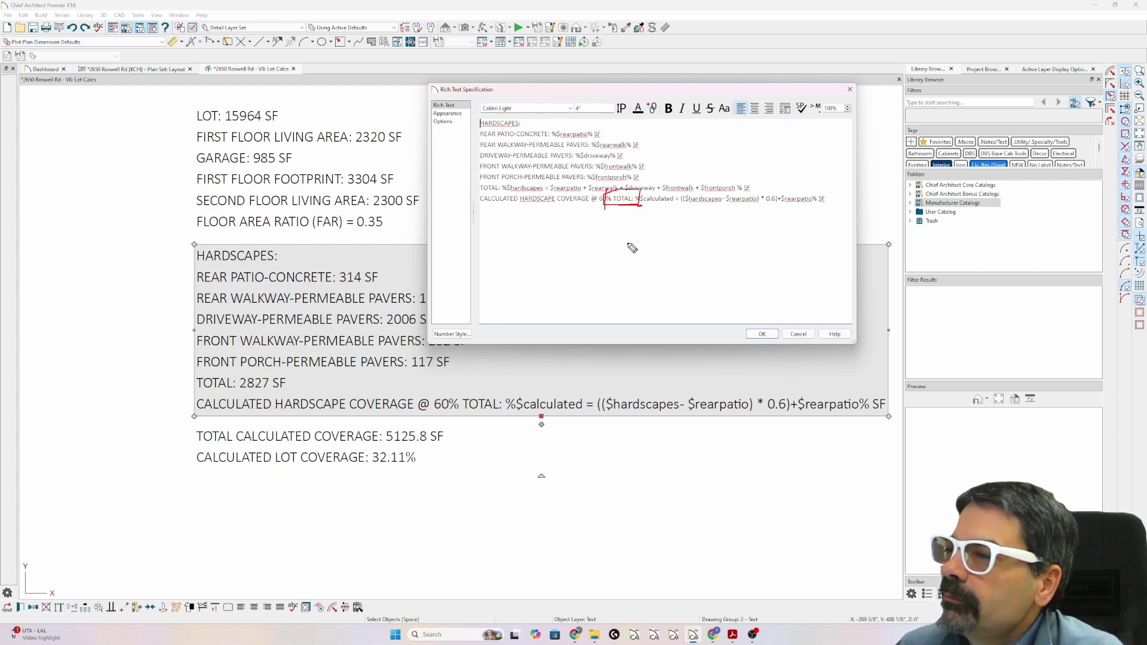
pyautogui.moveTo(615, 238); pyautogui.dragTo(613, 249)
pyautogui.hotkey('ctrl', 'shift', '6')
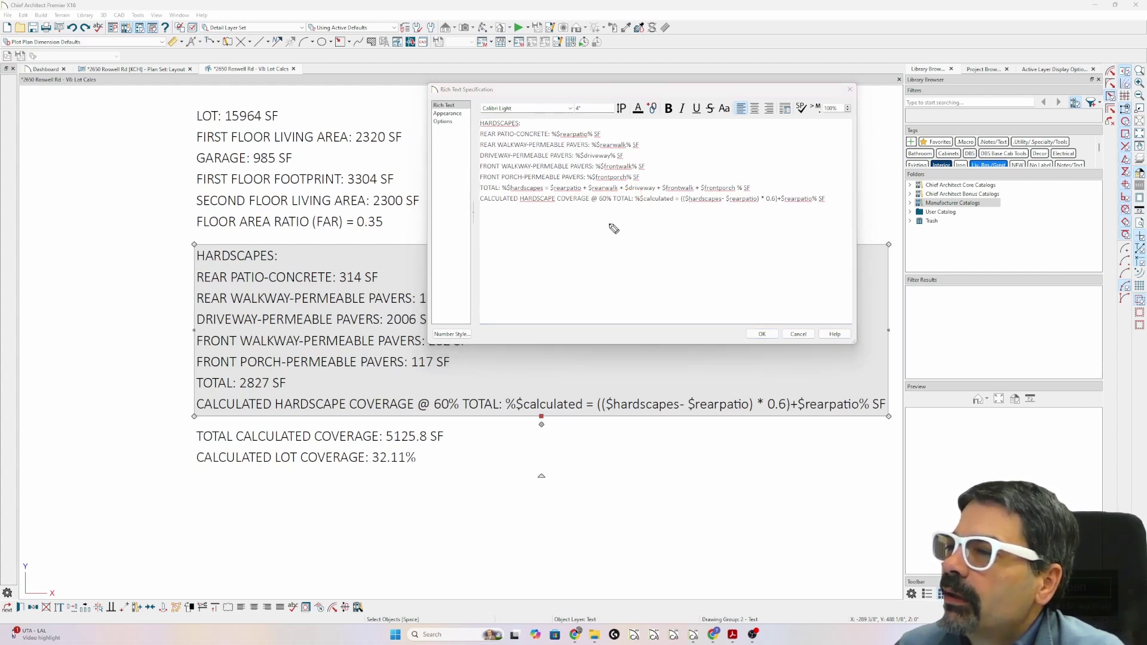
pyautogui.moveTo(489, 224)
pyautogui.mouseDown()
pyautogui.moveTo(610, 216)
pyautogui.moveTo(606, 231)
pyautogui.mouseUp()
pyautogui.moveTo(488, 216); pyautogui.dragTo(486, 232)
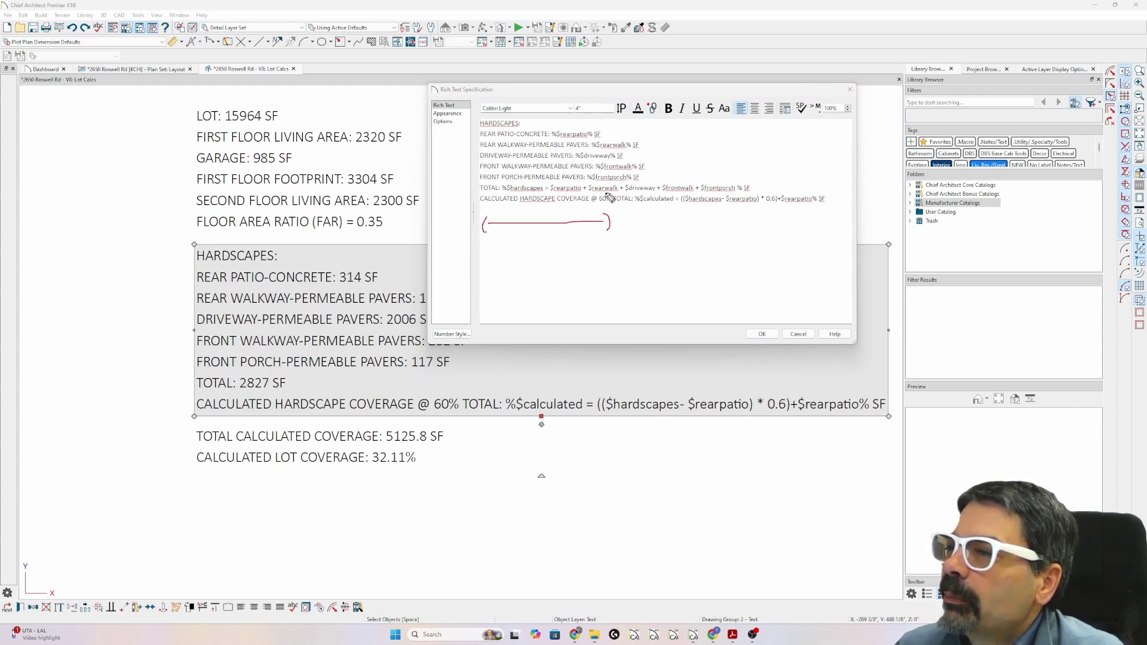
pyautogui.moveTo(607, 193); pyautogui.dragTo(611, 206)
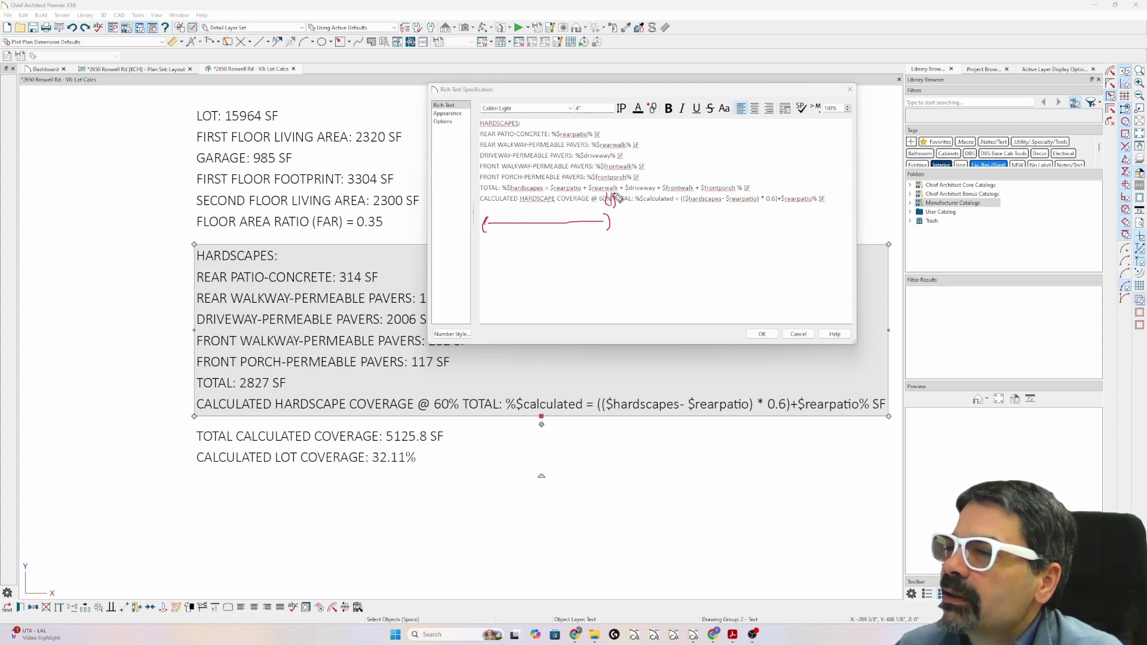
pyautogui.moveTo(605, 193); pyautogui.dragTo(612, 206)
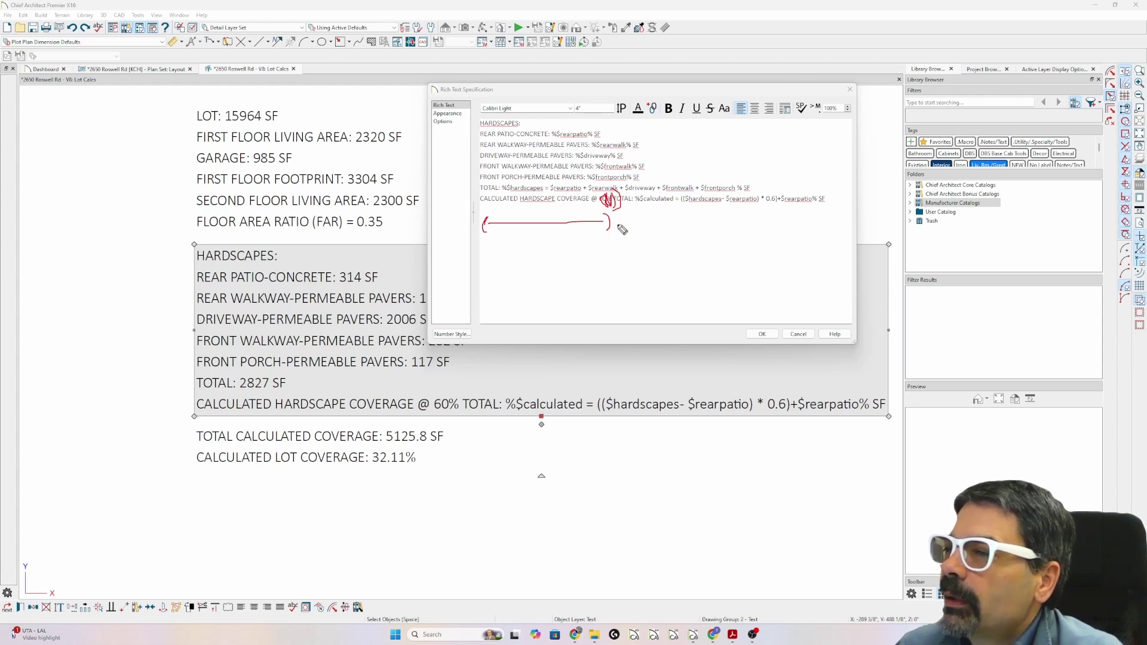
pyautogui.press('Escape')
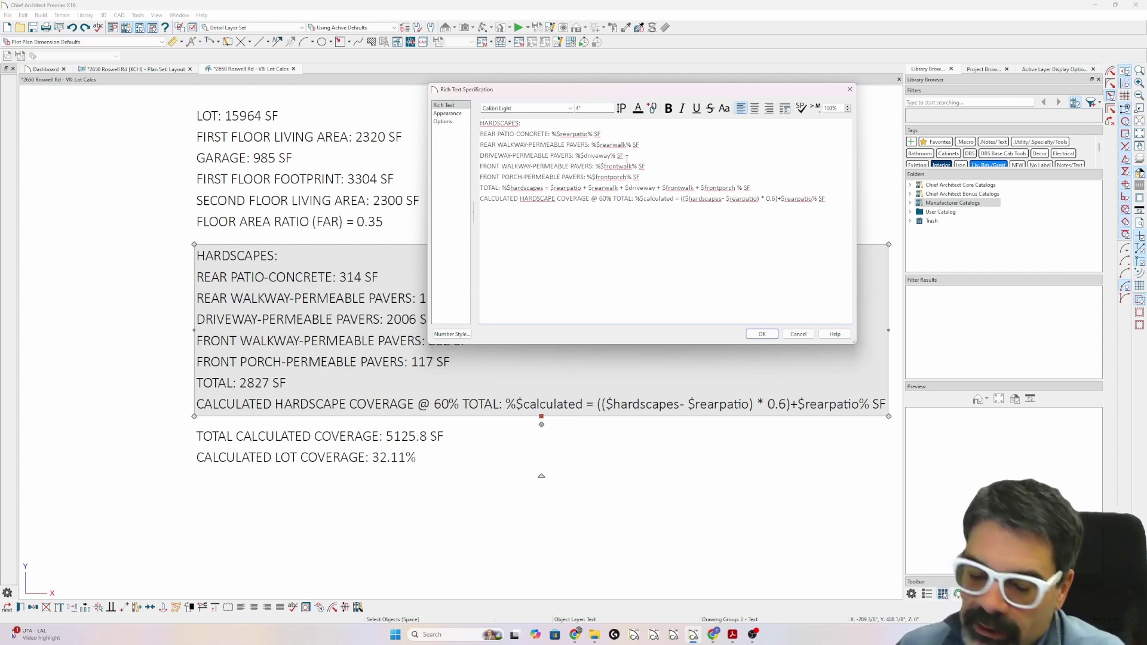
# Write the percentage as 60%%% in the calculated hardscape coverage line and apply the text change
pyautogui.write('%')
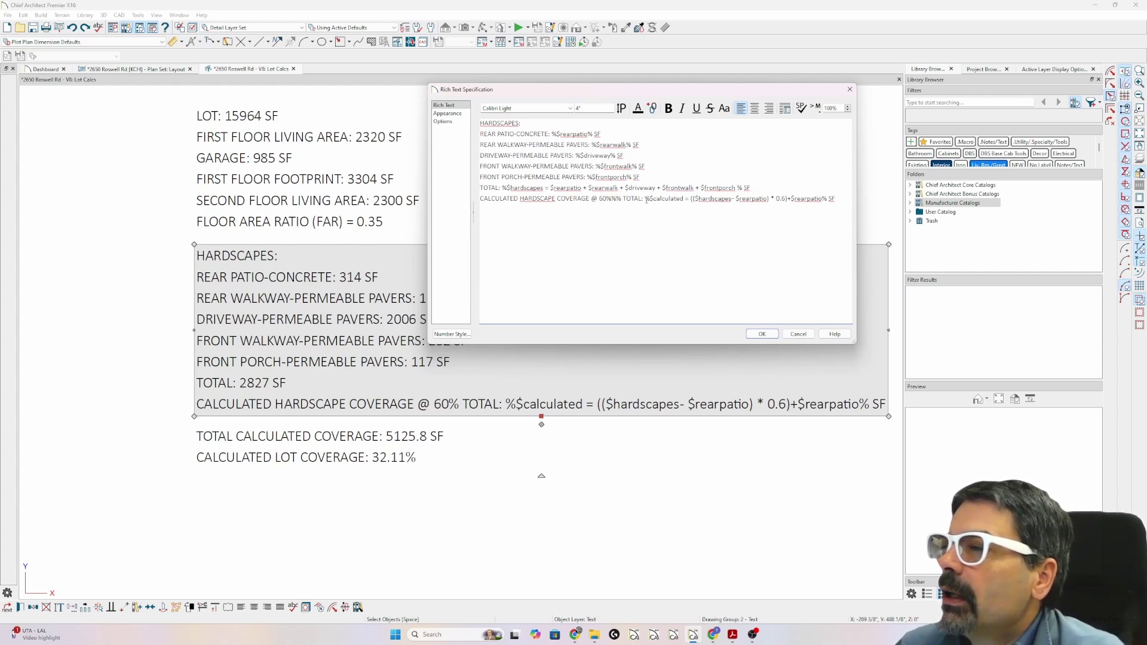
pyautogui.hotkey('ctrl', '2')
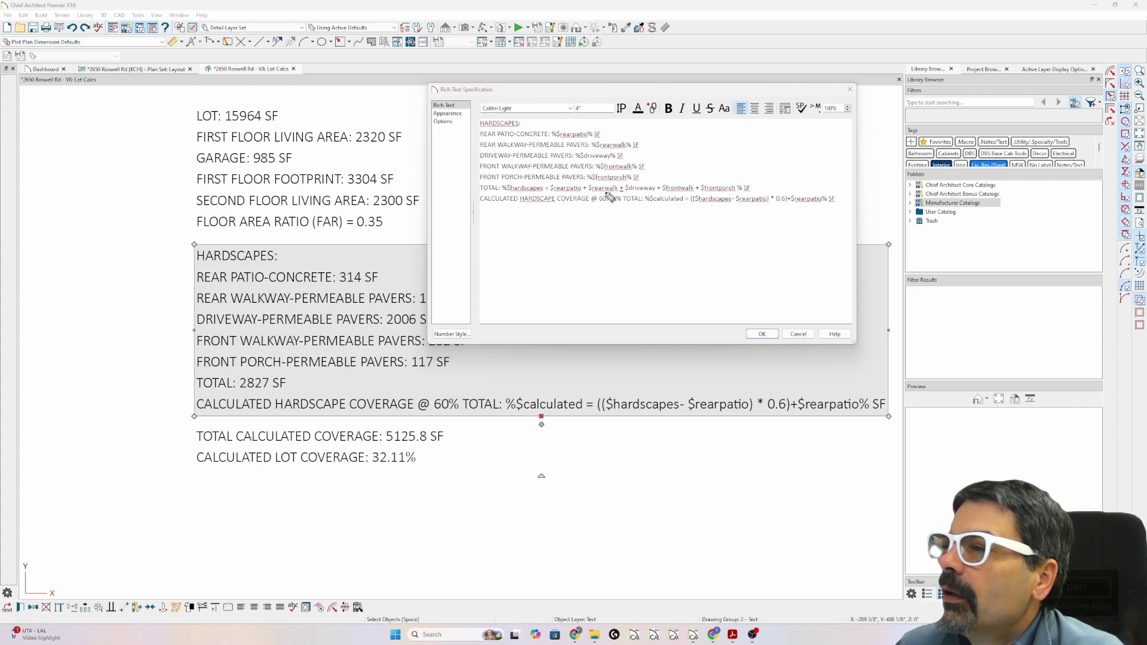
pyautogui.moveTo(610, 200)
pyautogui.mouseDown()
pyautogui.moveTo(625, 205)
pyautogui.moveTo(622, 192)
pyautogui.moveTo(646, 205)
pyautogui.mouseUp()
pyautogui.moveTo(822, 190); pyautogui.dragTo(827, 213)
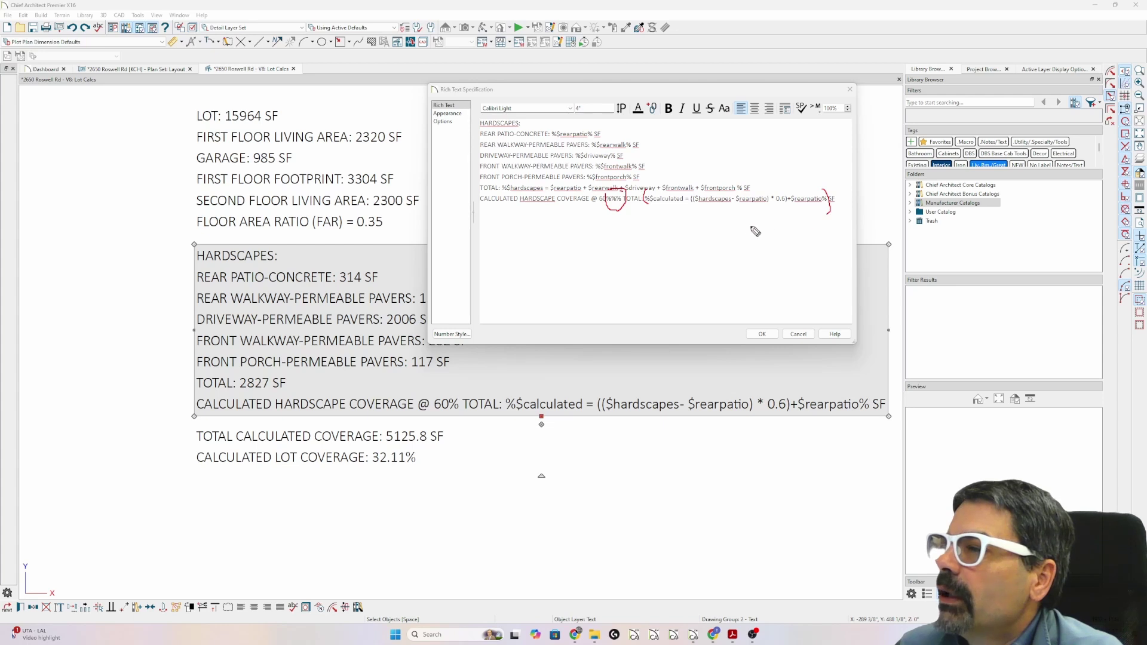
pyautogui.press('Escape')
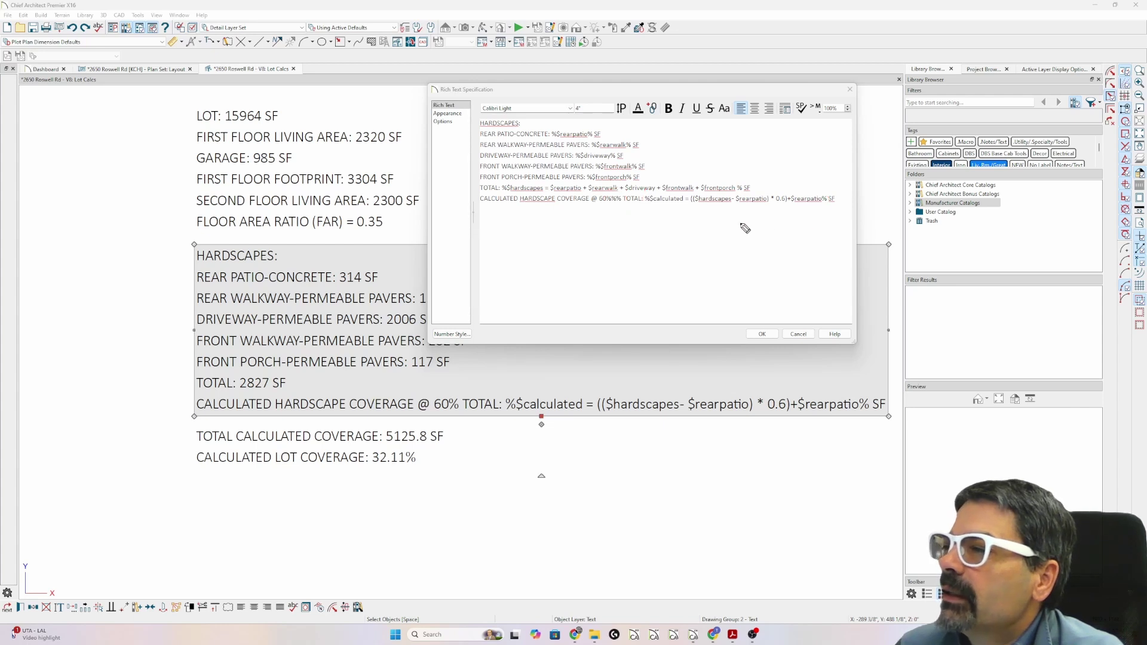
pyautogui.click(762, 335)
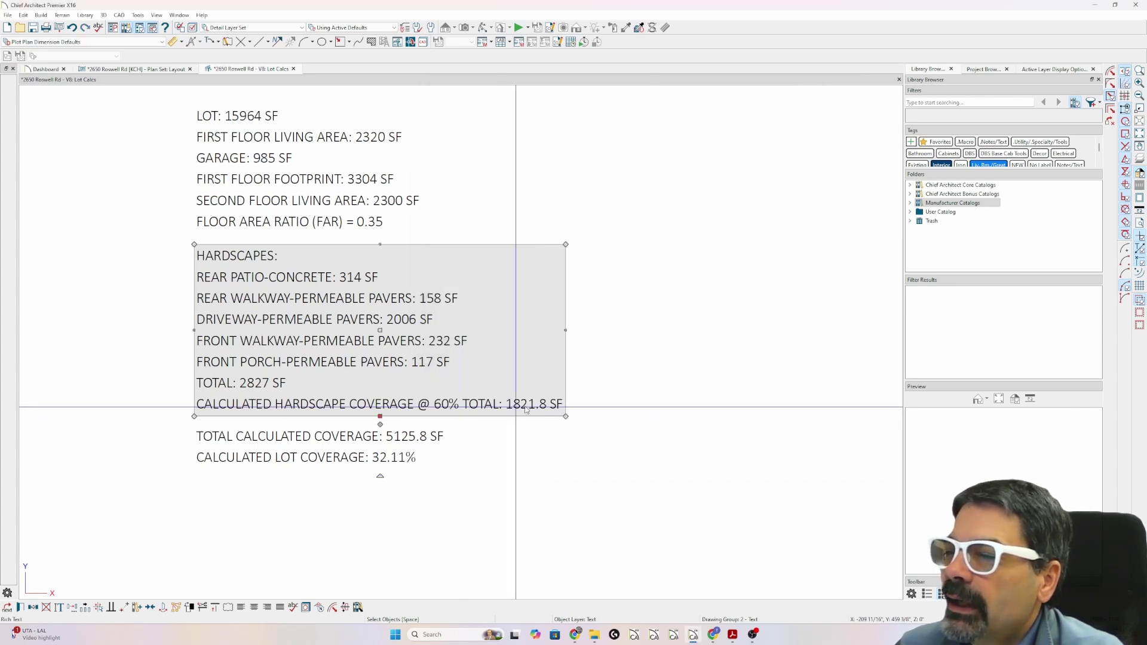
pyautogui.click(529, 432)
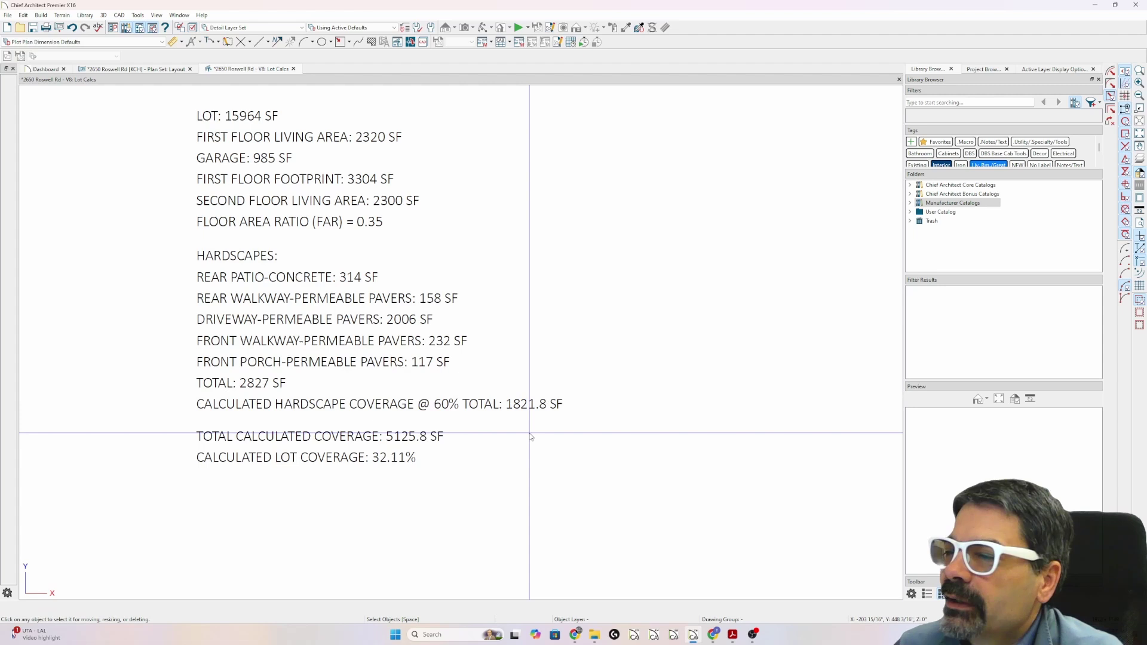
pyautogui.click(467, 406)
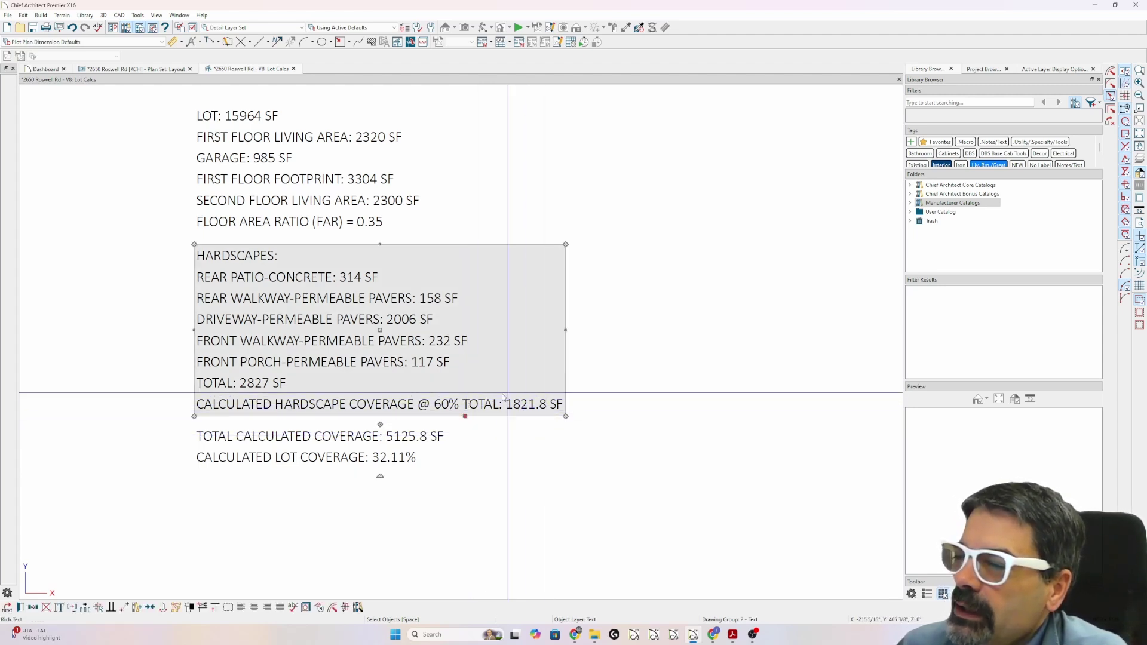
# Reopen the hardscapes text to examine the 60%%% entry alongside the $hardscapes and $calculated macro lines, and close it without edits
pyautogui.doubleClick(448, 408)
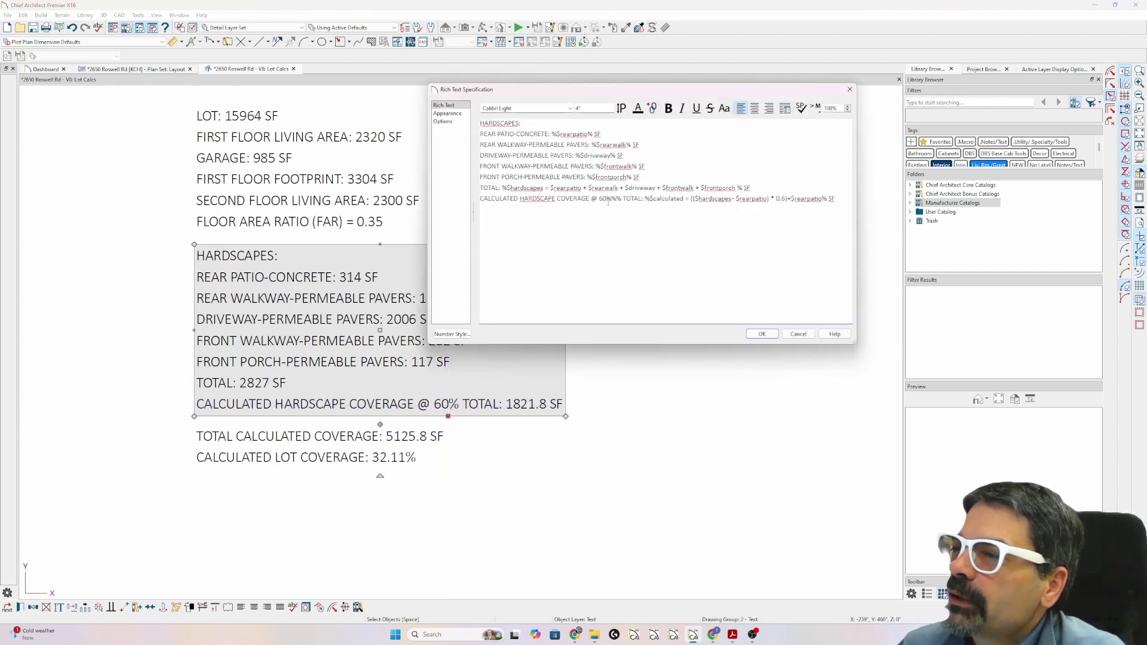
pyautogui.moveTo(534, 188); pyautogui.dragTo(631, 201)
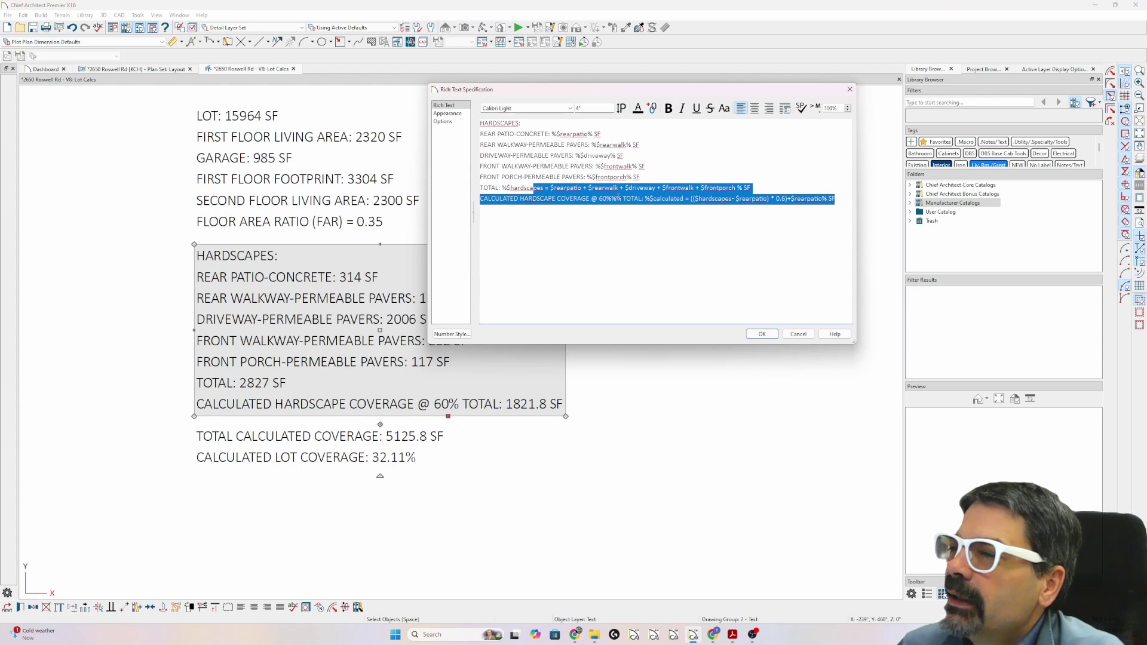
pyautogui.click(608, 199)
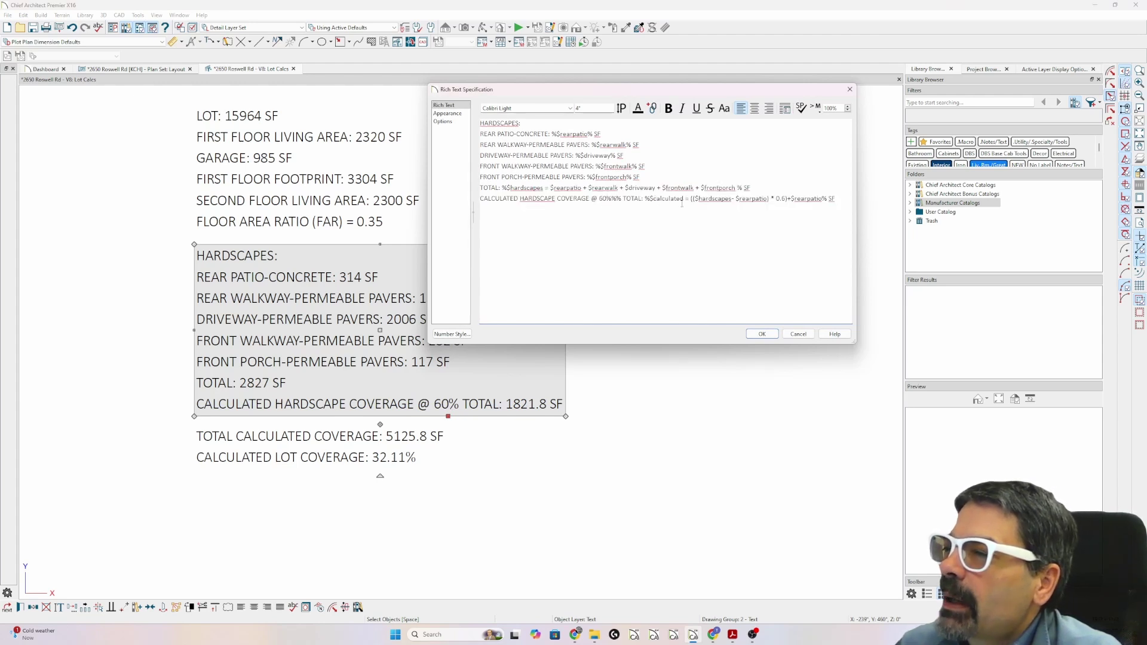
pyautogui.click(762, 333)
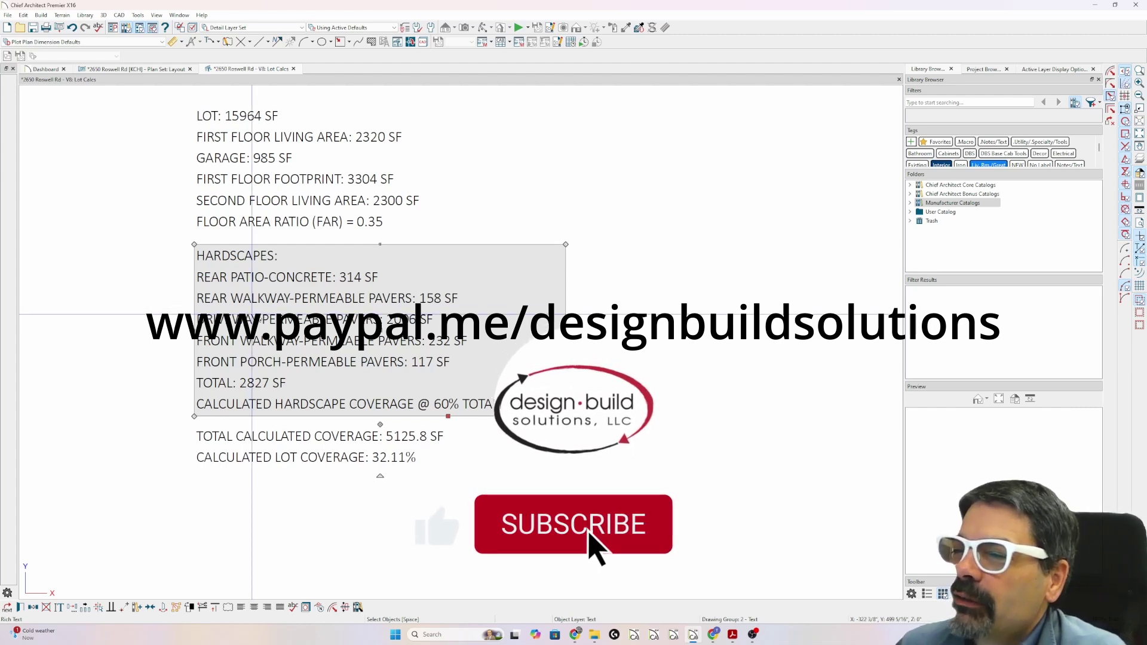
pyautogui.doubleClick(412, 316)
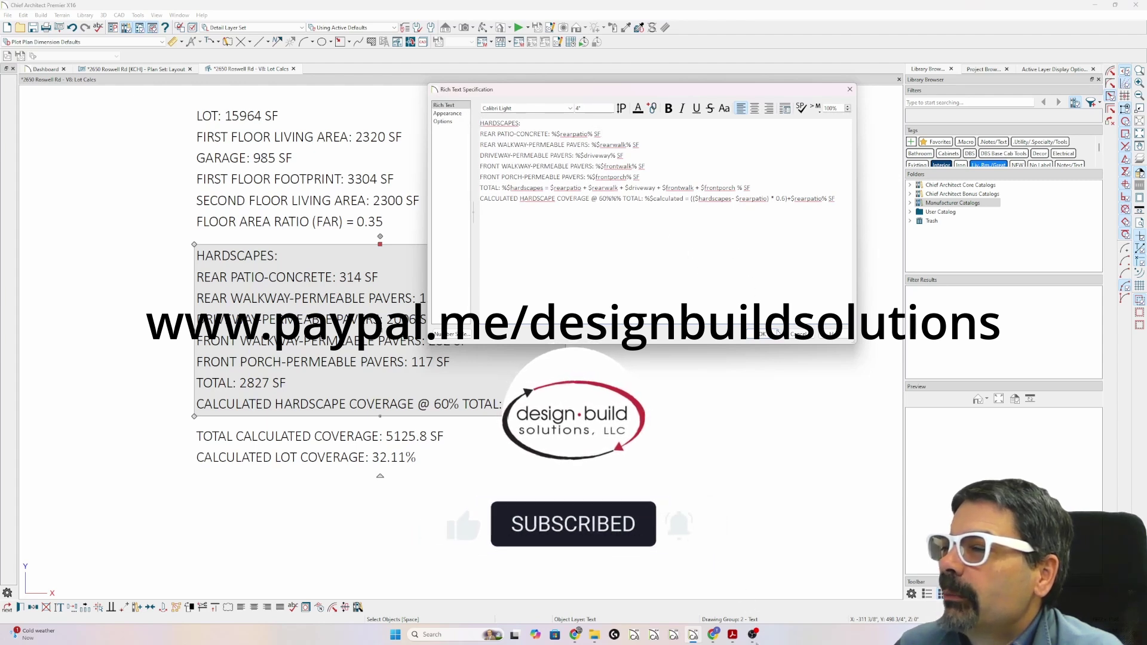
pyautogui.press('Escape')
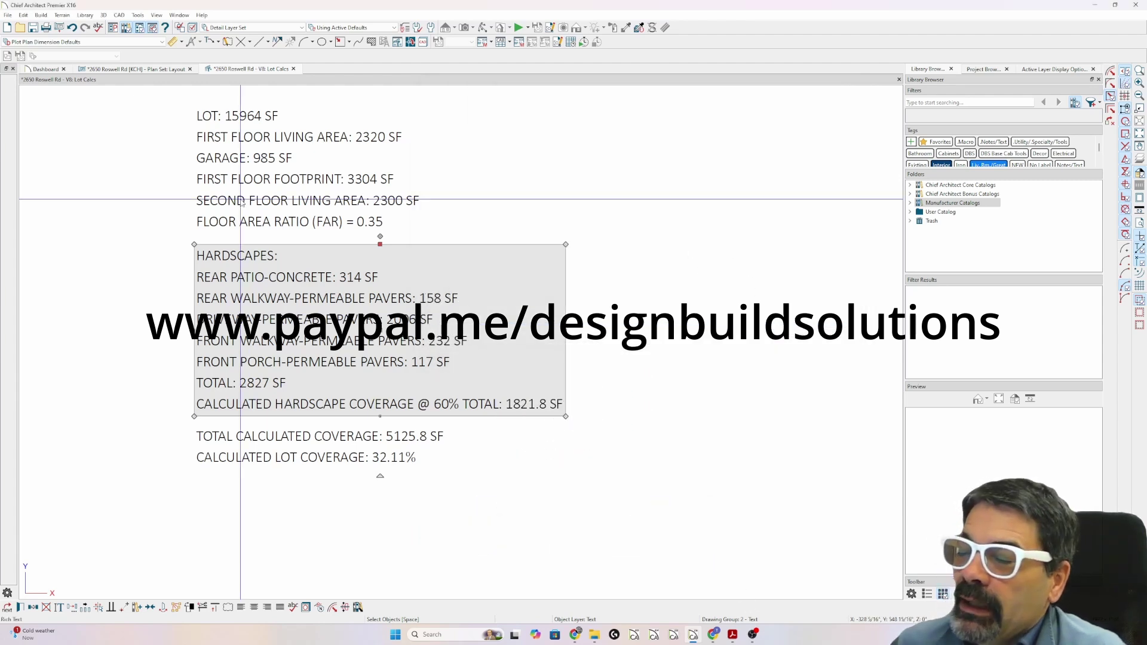